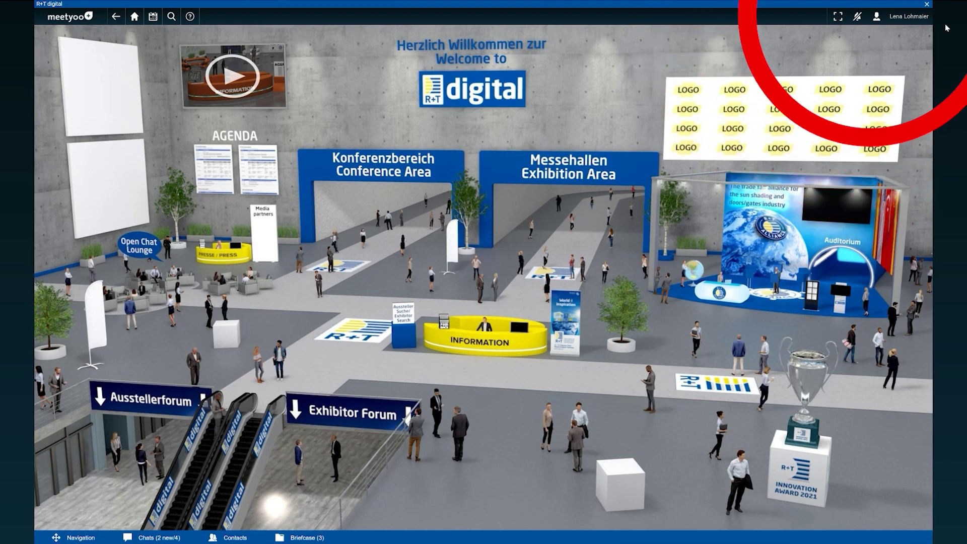
# - Review the profile's e-mail and language entries, then Save & Close the profile
pyautogui.click(876, 18)
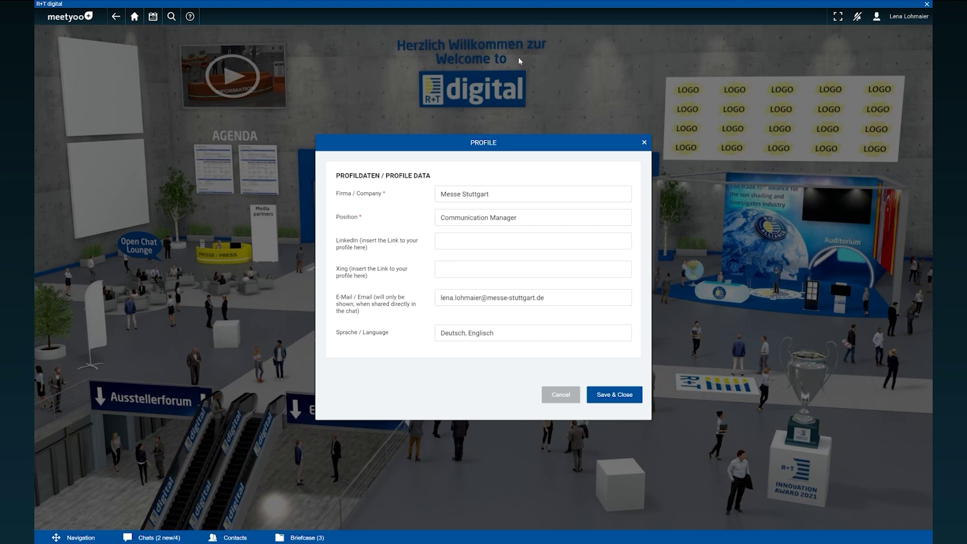
pyautogui.click(550, 298)
pyautogui.click(551, 333)
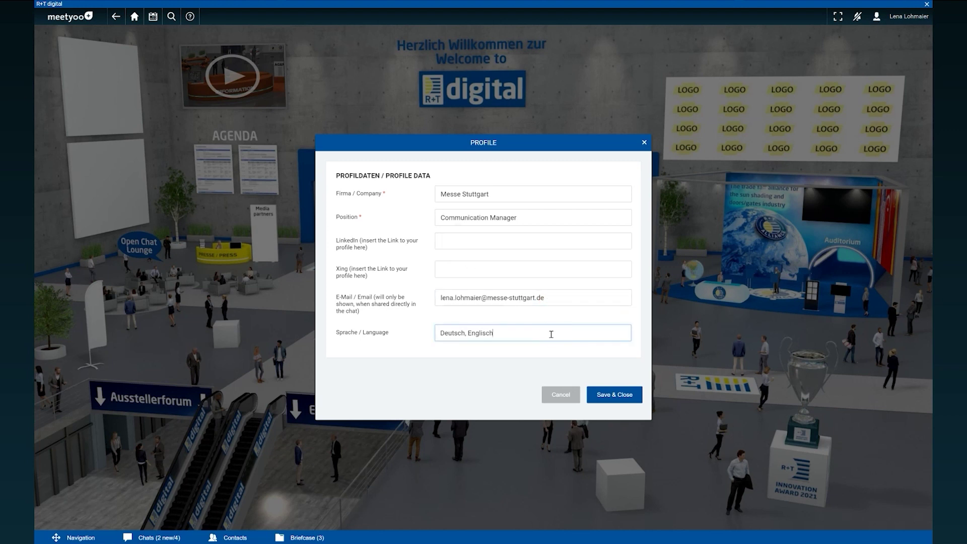
pyautogui.click(614, 395)
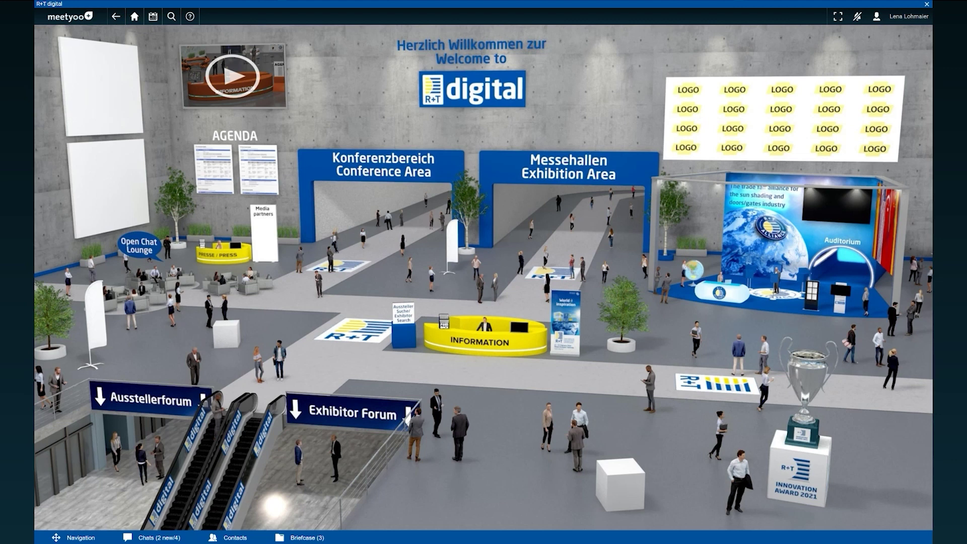
# - Check where the Exhibition Area, Conference Area and Exhibitor Forum entrances lead
pyautogui.click(542, 173)
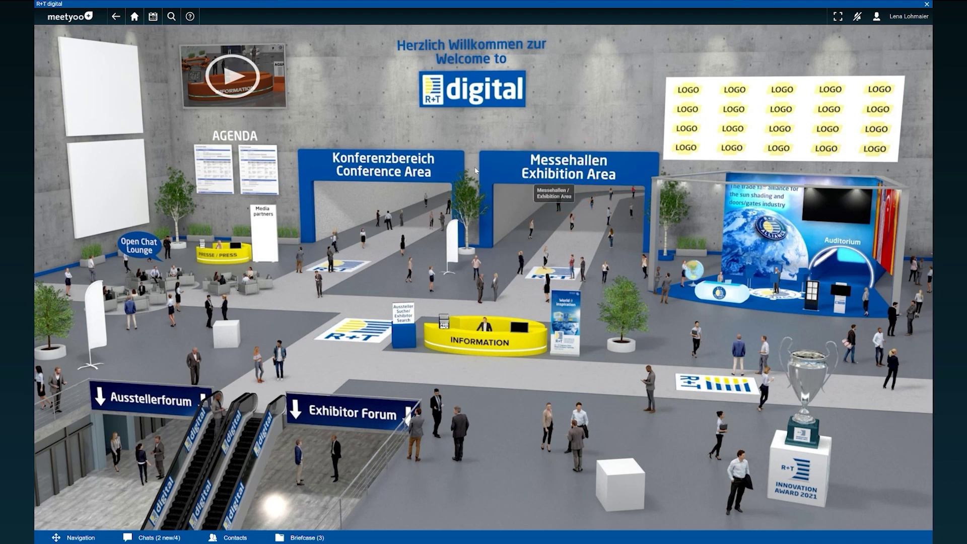
pyautogui.click(392, 171)
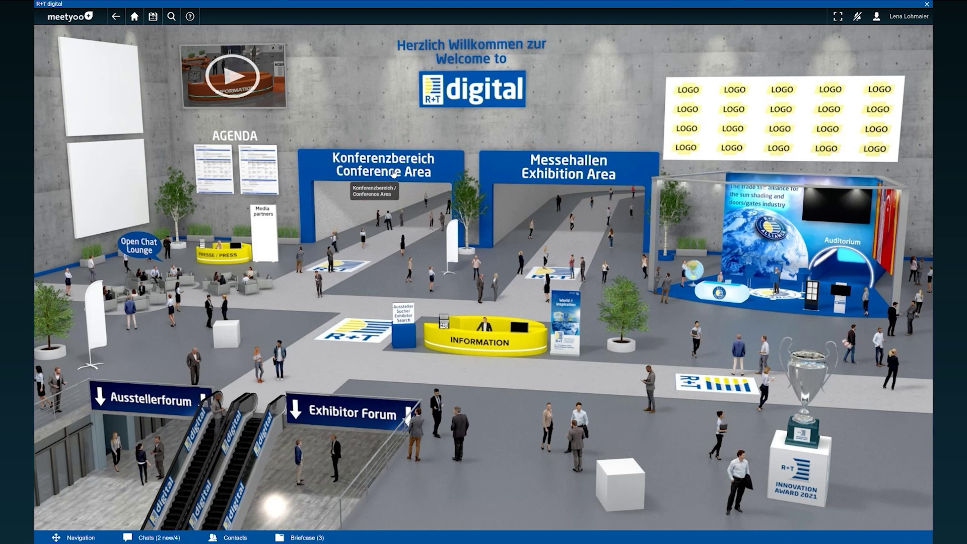
pyautogui.click(339, 412)
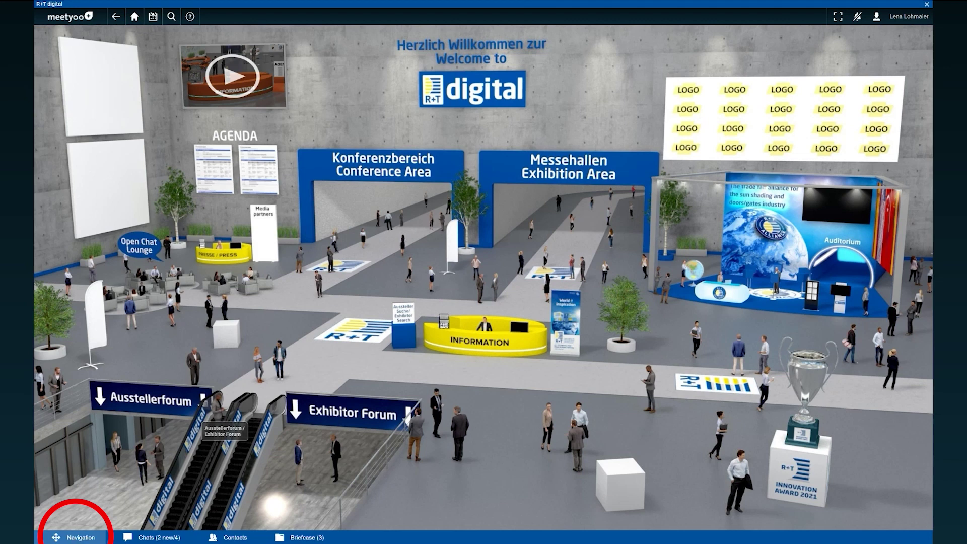
# - Look over the Navigation destinations, then go to the Information desk close-up
pyautogui.click(75, 538)
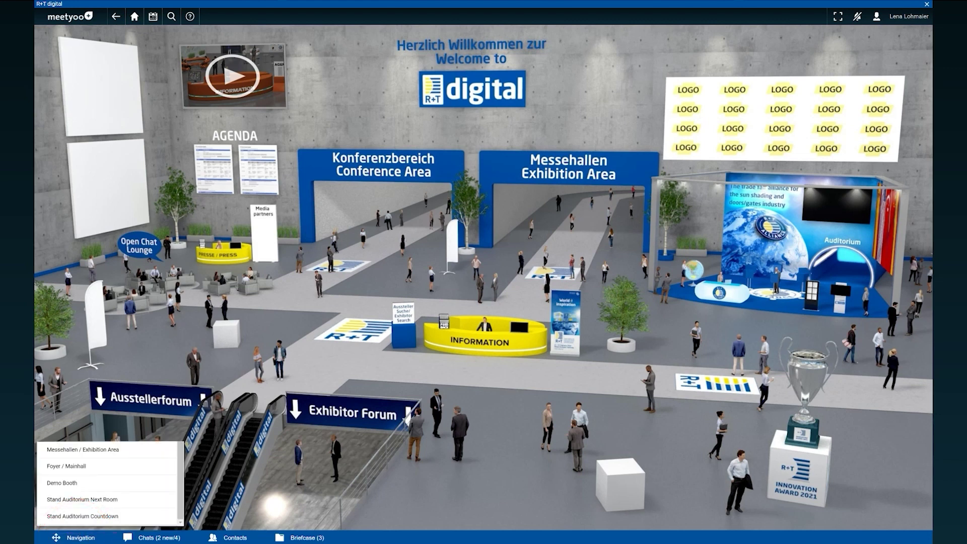
pyautogui.click(551, 493)
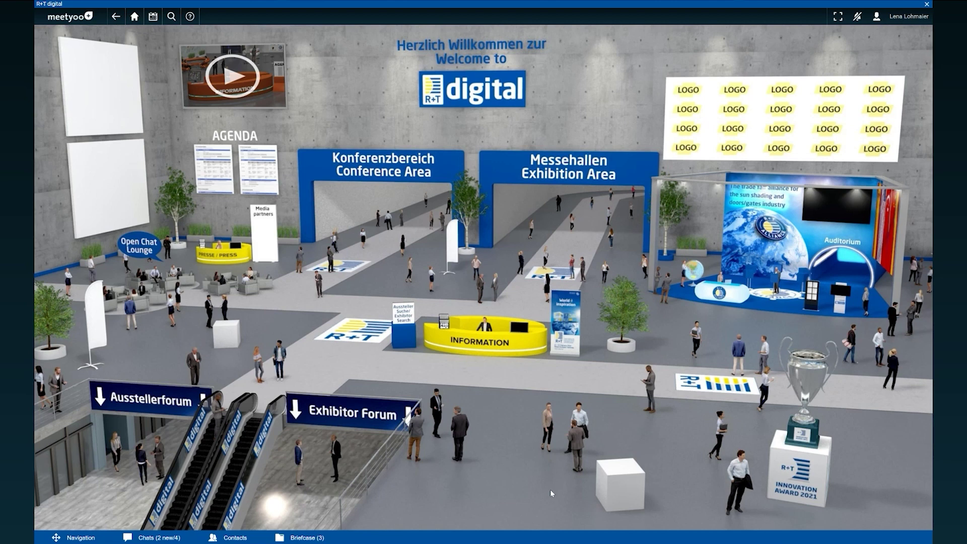
pyautogui.click(478, 326)
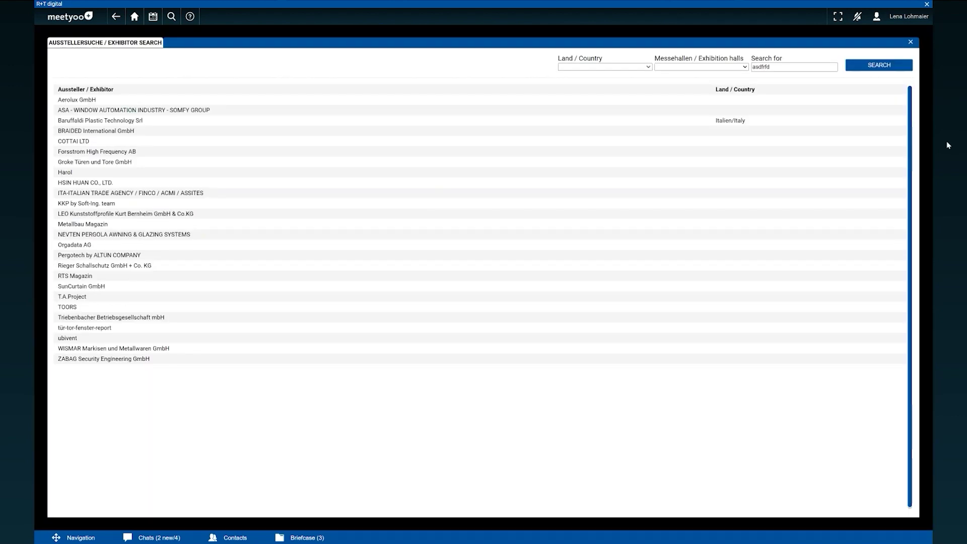
# - Search exhibitors with Land/Country and Exhibition halls left blank, then close Exhibitor Search
pyautogui.click(613, 67)
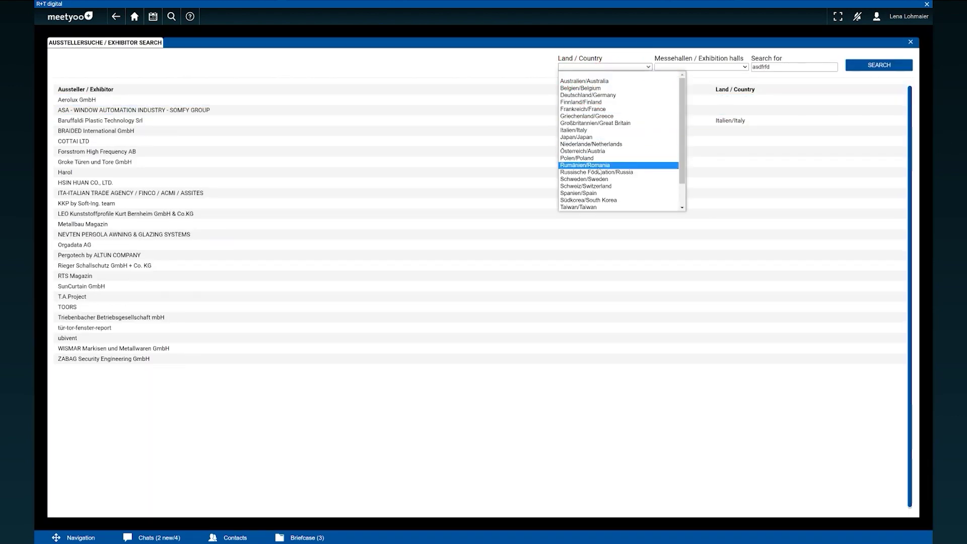
pyautogui.click(640, 68)
pyautogui.click(673, 67)
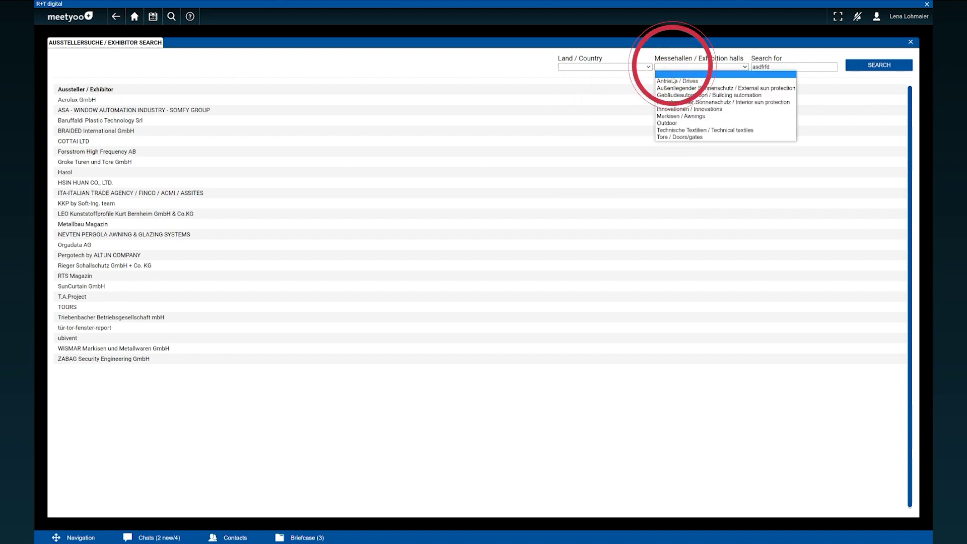
pyautogui.click(675, 74)
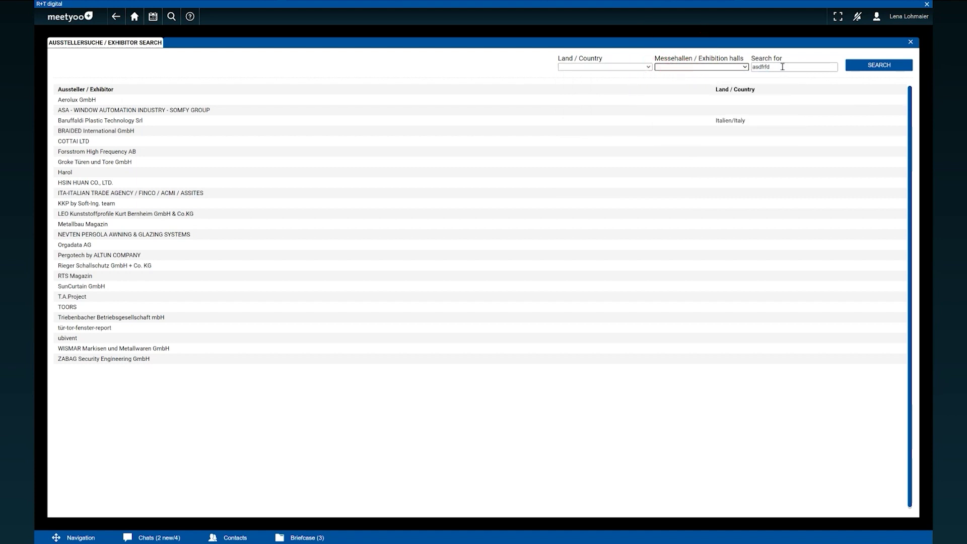
pyautogui.click(791, 67)
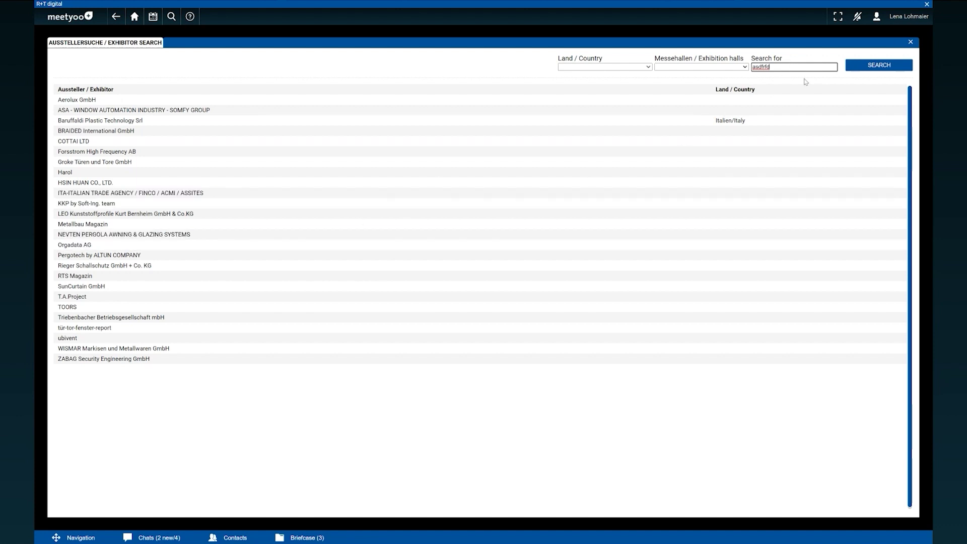
pyautogui.click(910, 43)
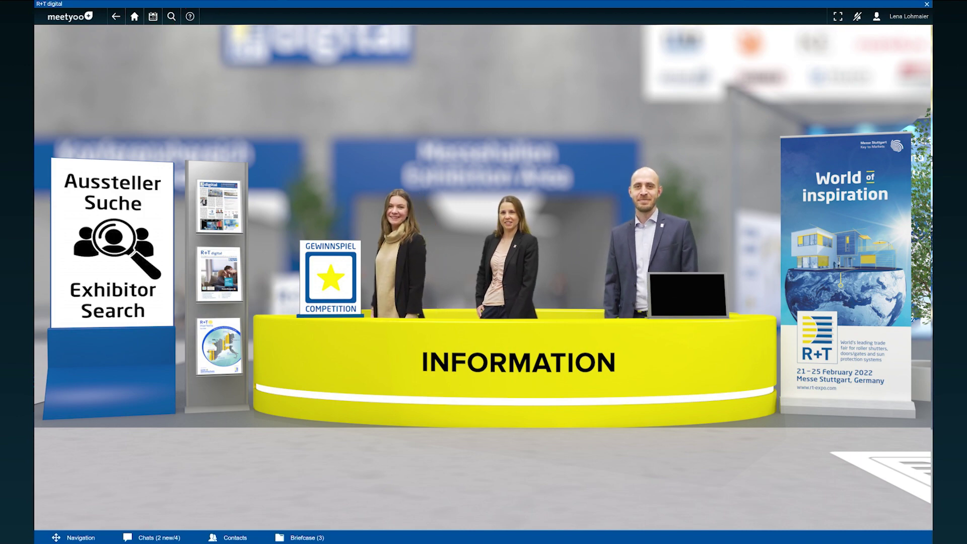
# - Use the toolbar Home button to return to the R+T digital lobby
pyautogui.click(134, 16)
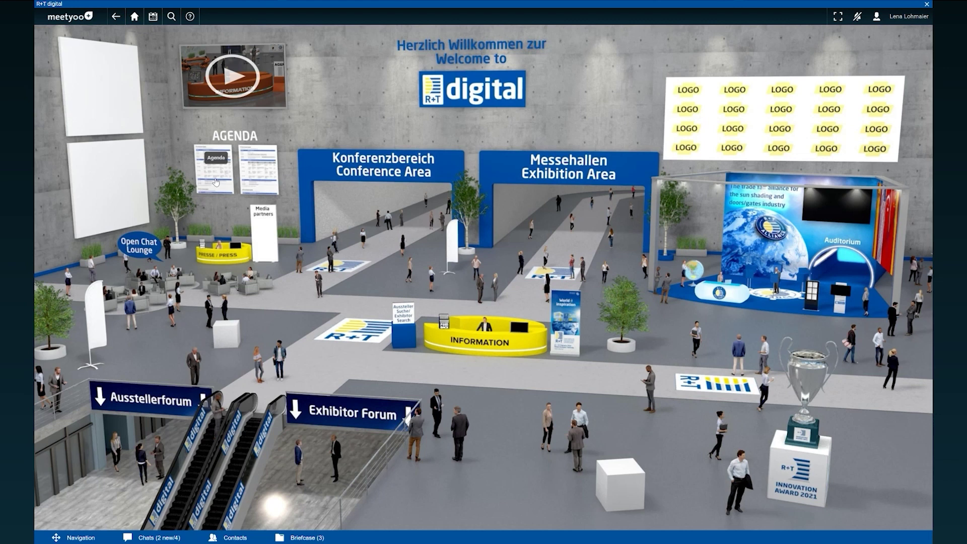
# - View the 22–25 Feb agenda, then go to the Presse / Press desk close-up
pyautogui.click(214, 163)
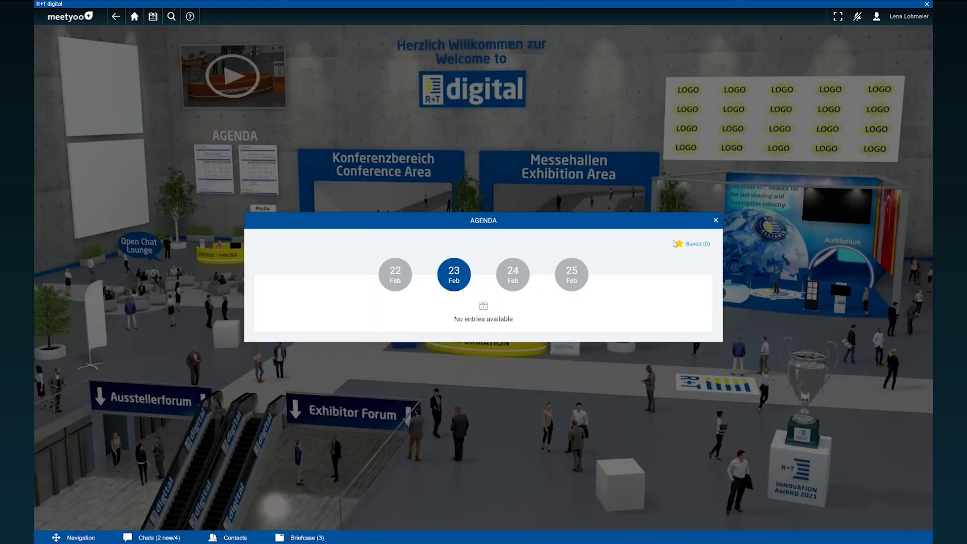
pyautogui.click(715, 220)
pyautogui.click(218, 245)
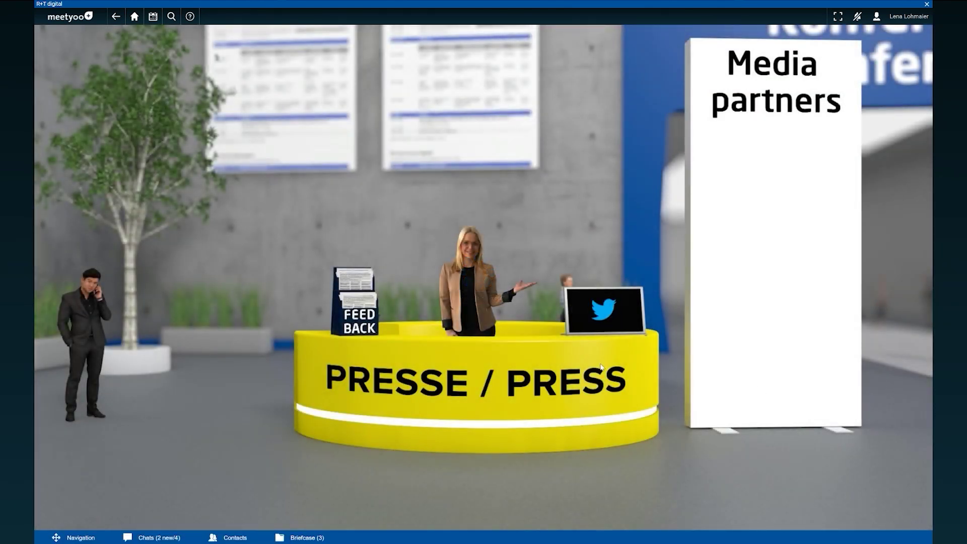
# - Add the Presse / Press hostess as a contact from her profile, then start a chat with her
pyautogui.click(463, 292)
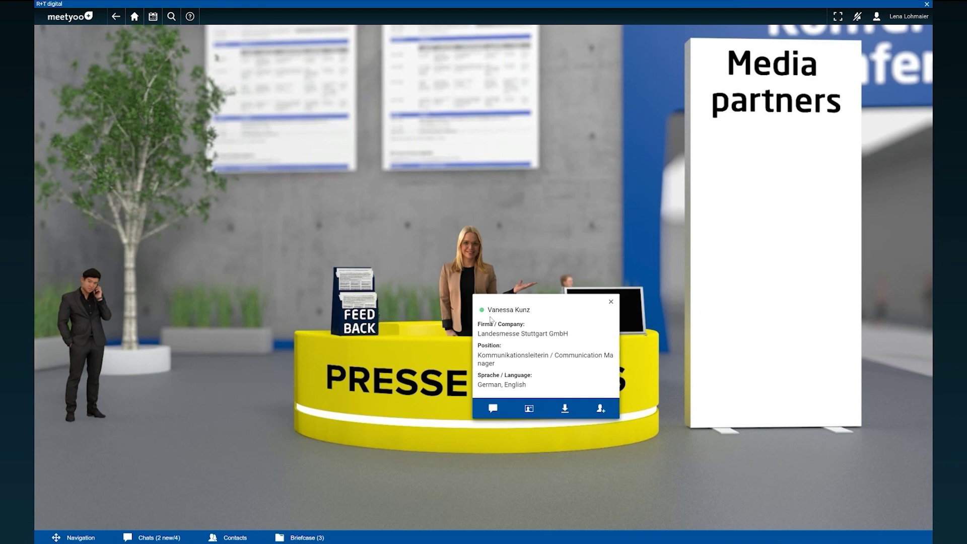
pyautogui.click(527, 409)
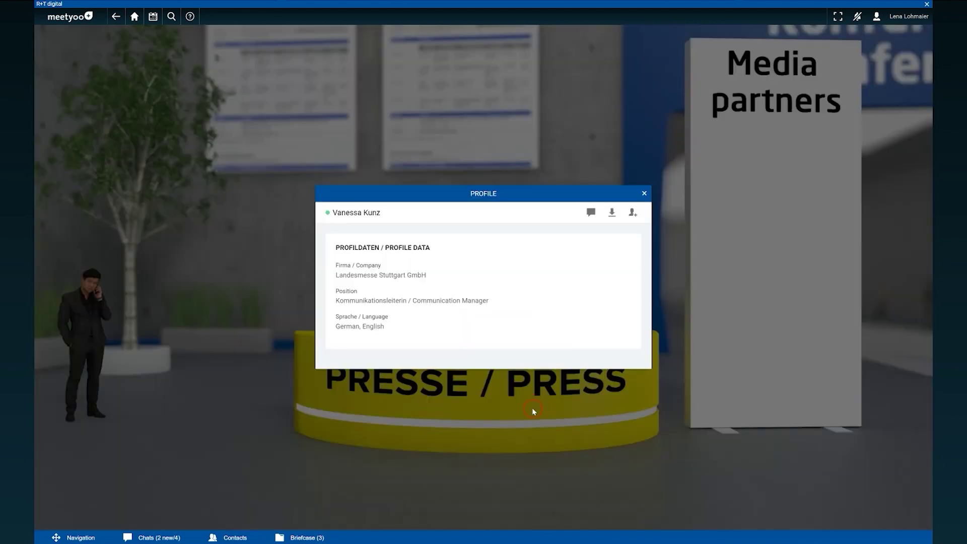
pyautogui.click(632, 212)
pyautogui.click(644, 194)
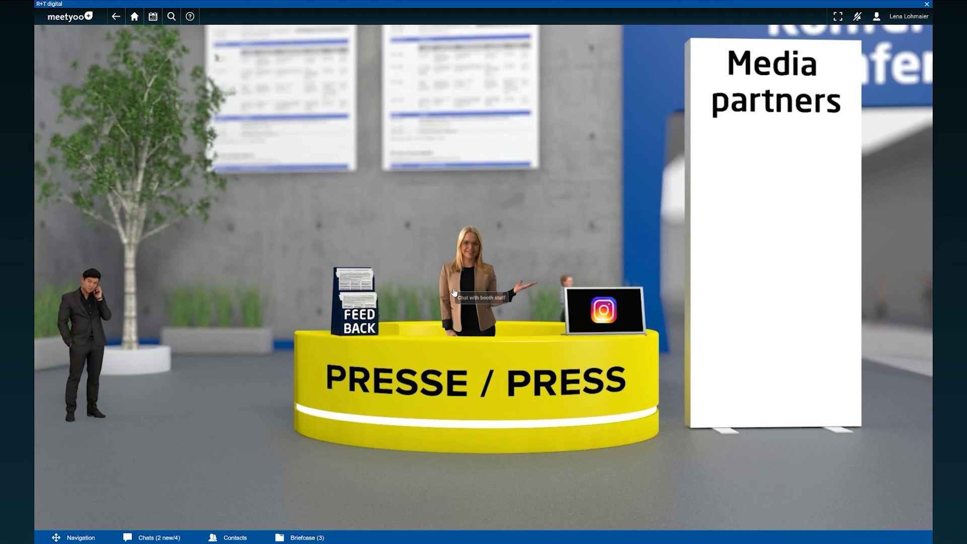
pyautogui.click(455, 325)
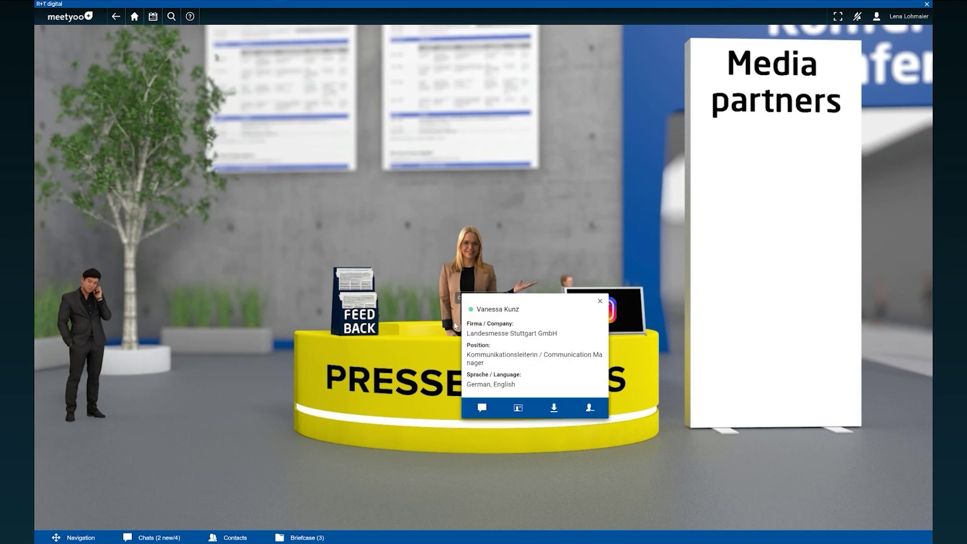
pyautogui.click(482, 412)
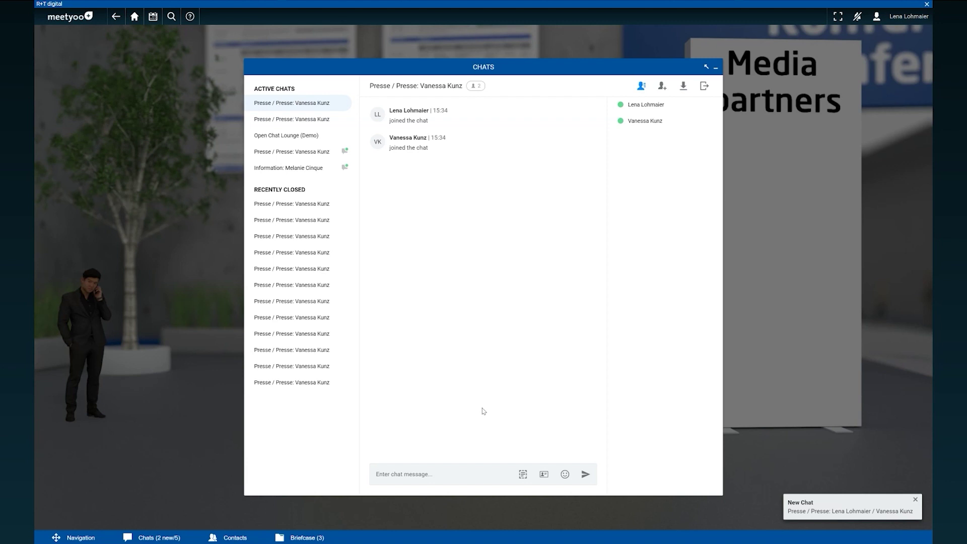
# - Share your profile card with Firma, Position and Sprache ticked in the press chat
pyautogui.click(542, 476)
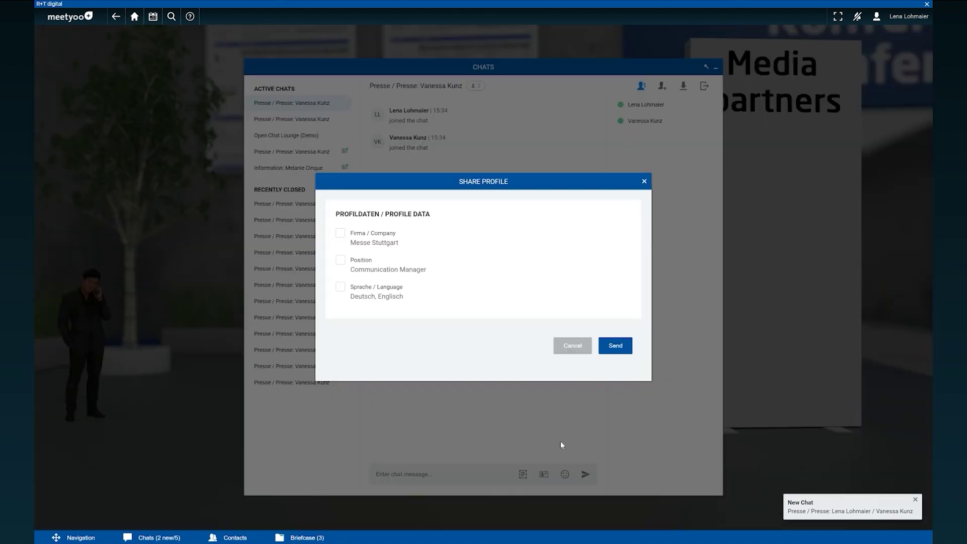
pyautogui.click(340, 286)
pyautogui.click(340, 260)
pyautogui.click(340, 232)
pyautogui.click(610, 347)
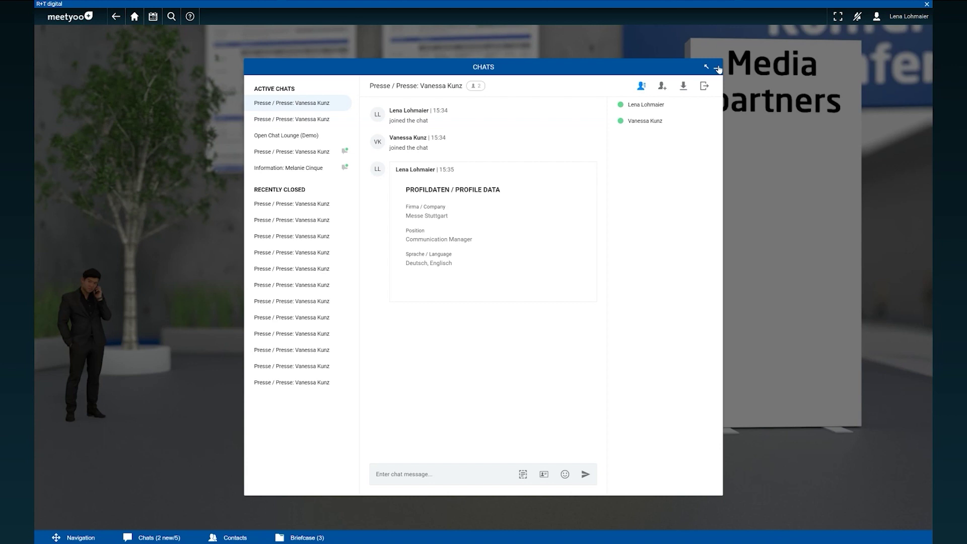
# - Download the press chat to the briefcase, leave it, and minimise Chats
pyautogui.click(683, 86)
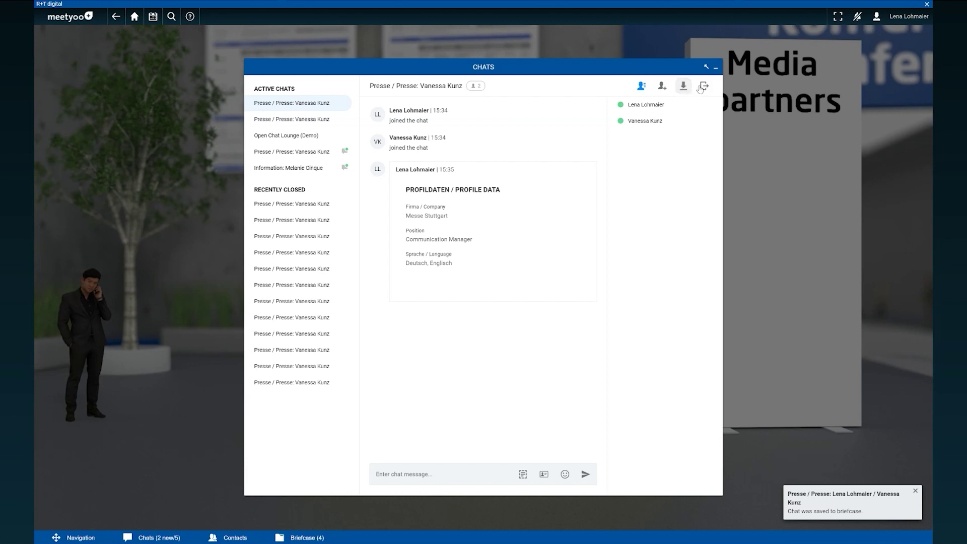
pyautogui.click(704, 86)
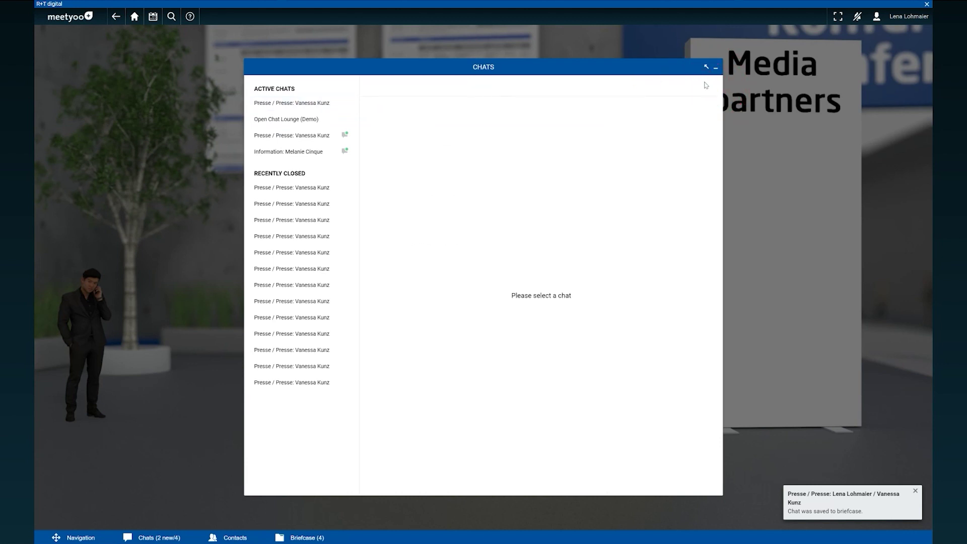
pyautogui.click(715, 68)
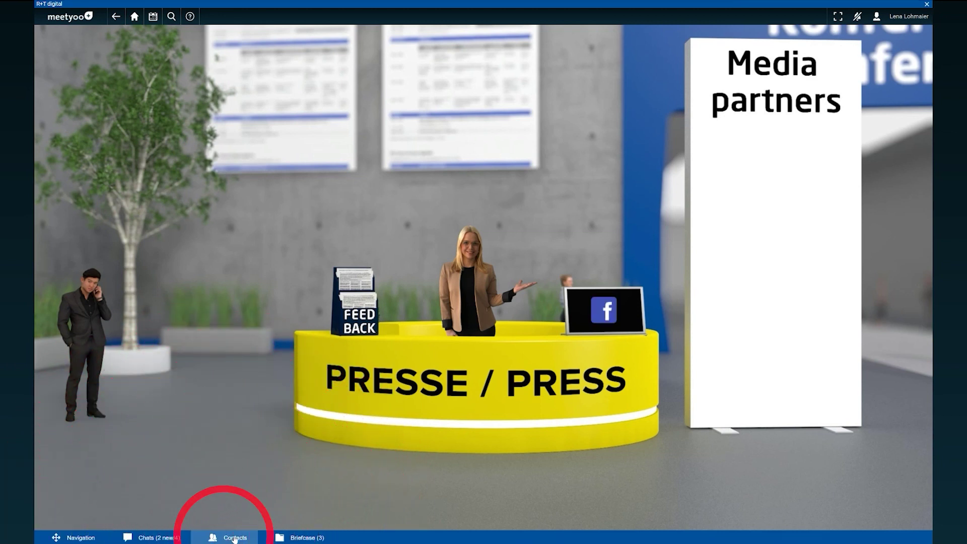
# - Check the three briefcase items, including the press chat, then go Home to the lobby
pyautogui.click(282, 537)
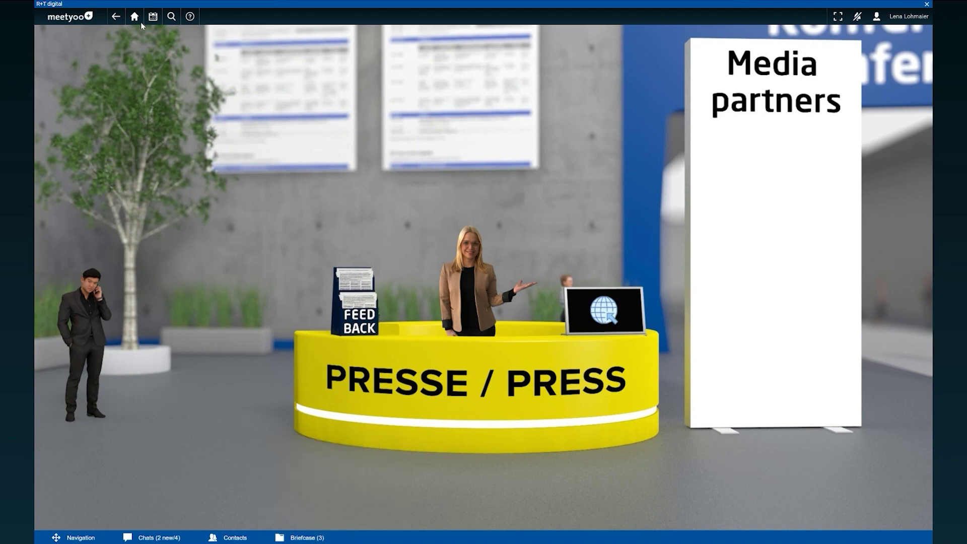
pyautogui.click(135, 17)
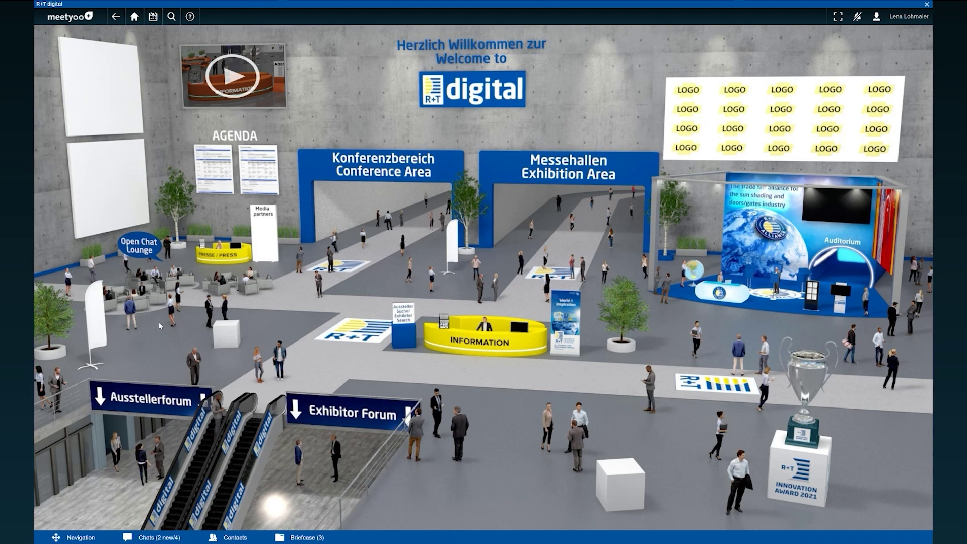
pyautogui.click(136, 245)
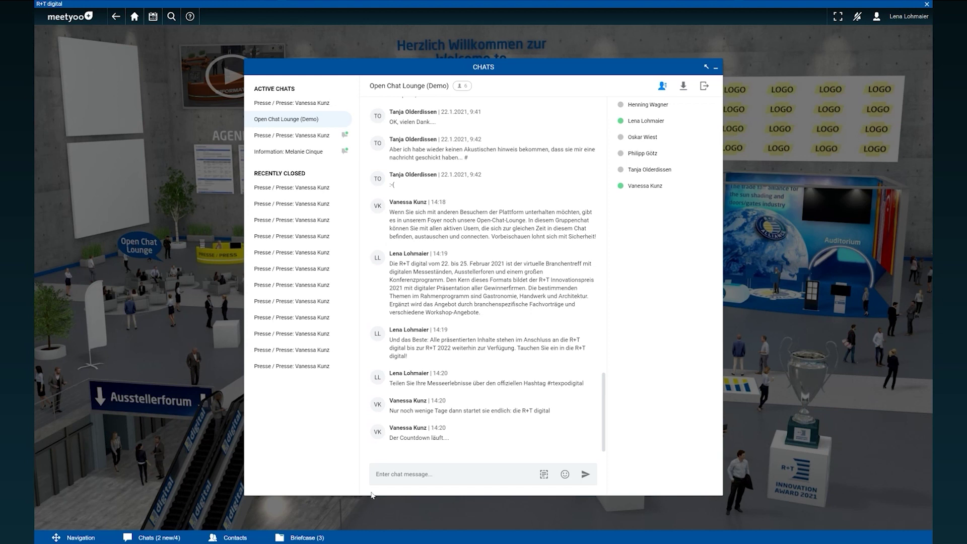
pyautogui.click(715, 67)
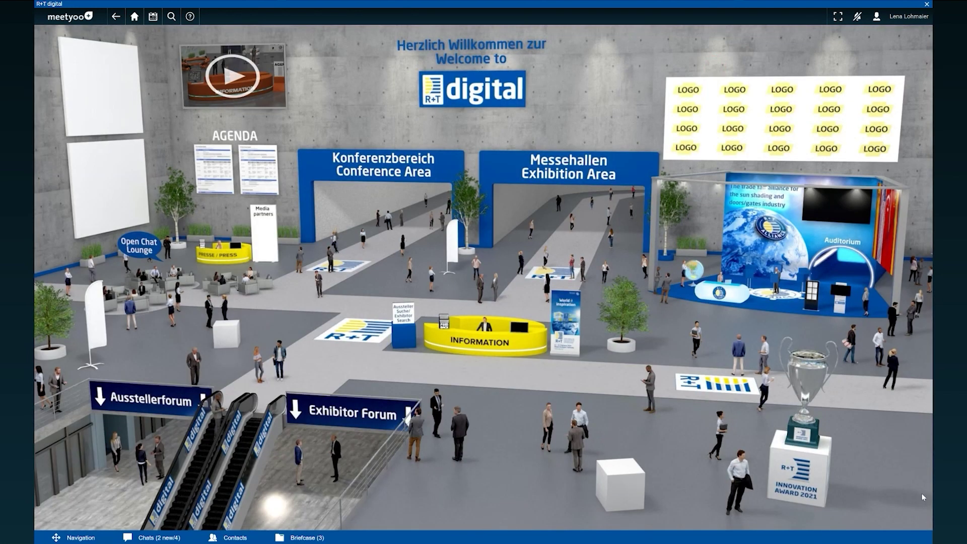